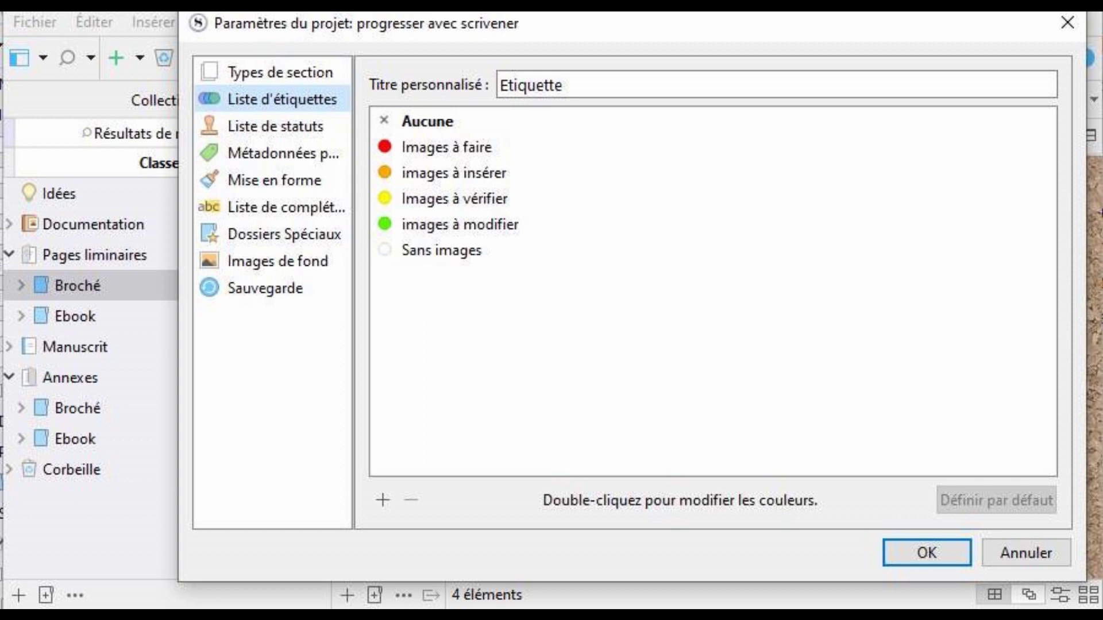
- Display the status list in the project settings
click(275, 126)
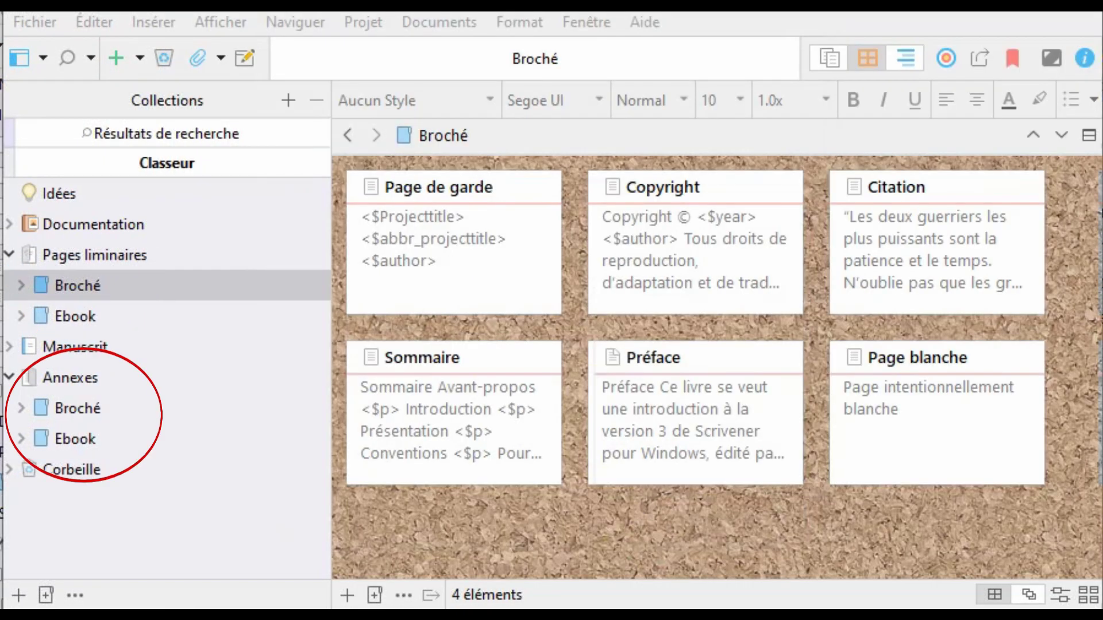
- Start saving the project as a template and title it "Livres Non-Fiction"
click(35, 24)
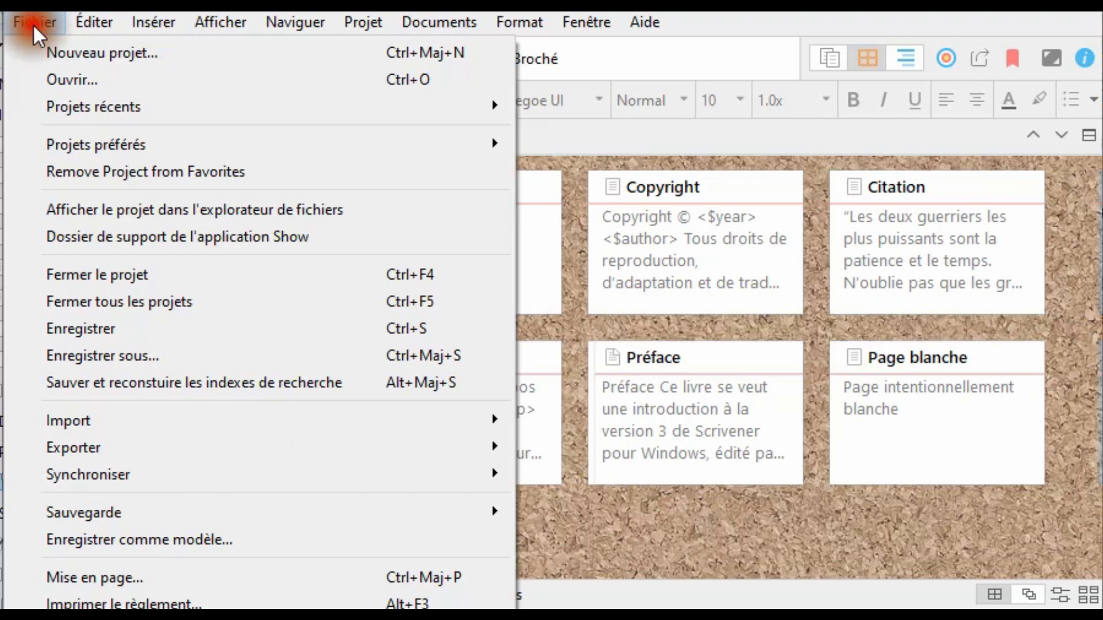
click(178, 540)
click(795, 428)
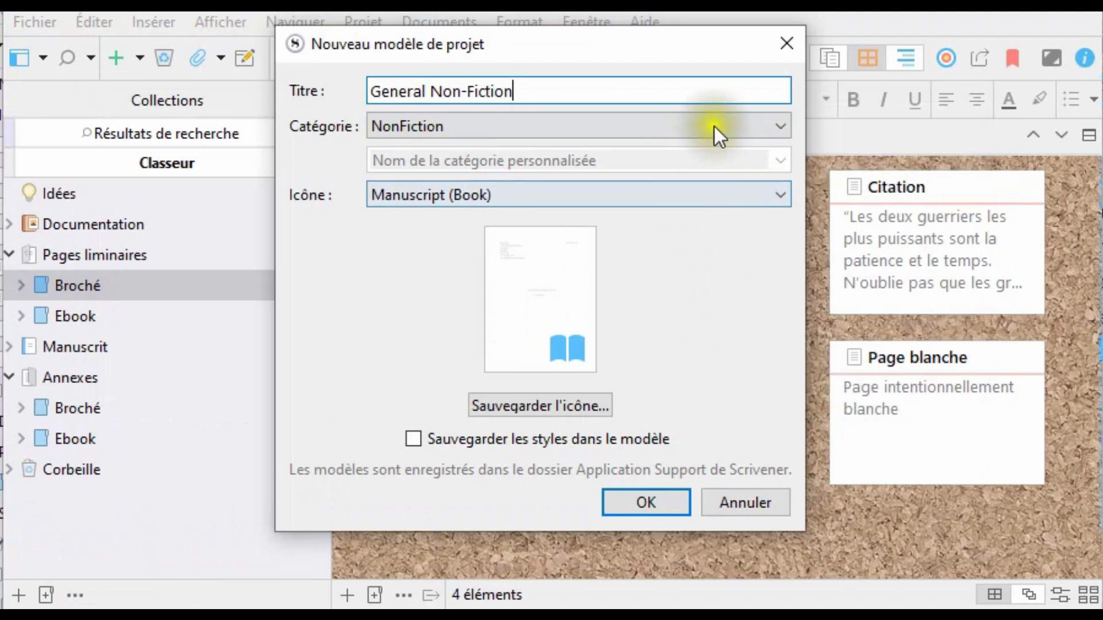
drag(429, 91, 347, 91)
text(Livres)
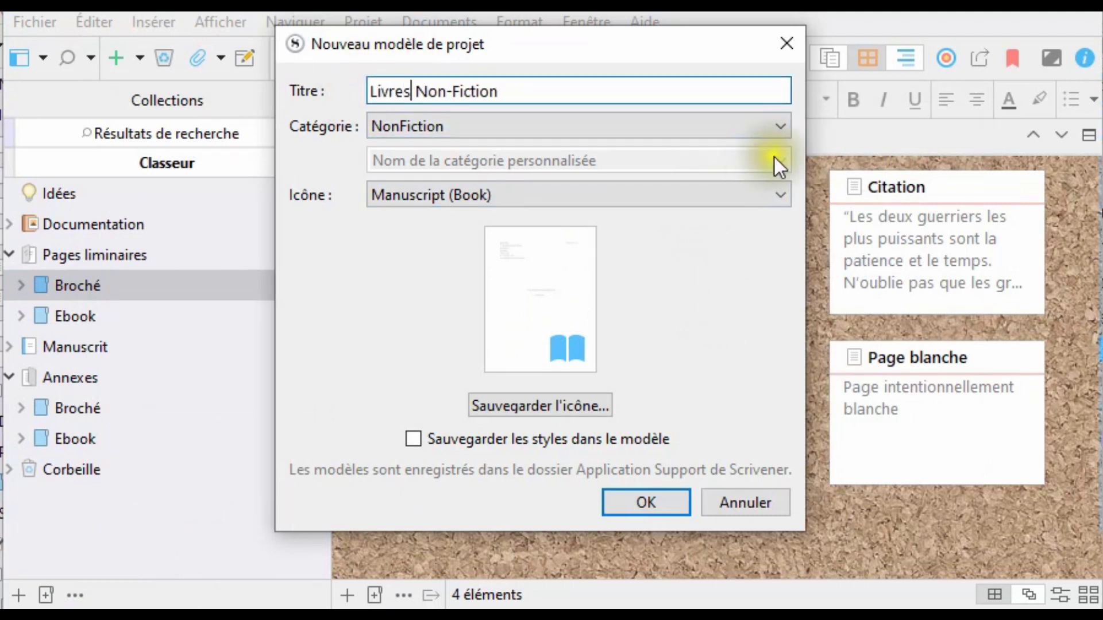
- Assign the template to a custom category "Mes modèles", choose the Academic (Library) icon and save it
click(777, 127)
click(615, 266)
click(582, 159)
text(Mes modèles)
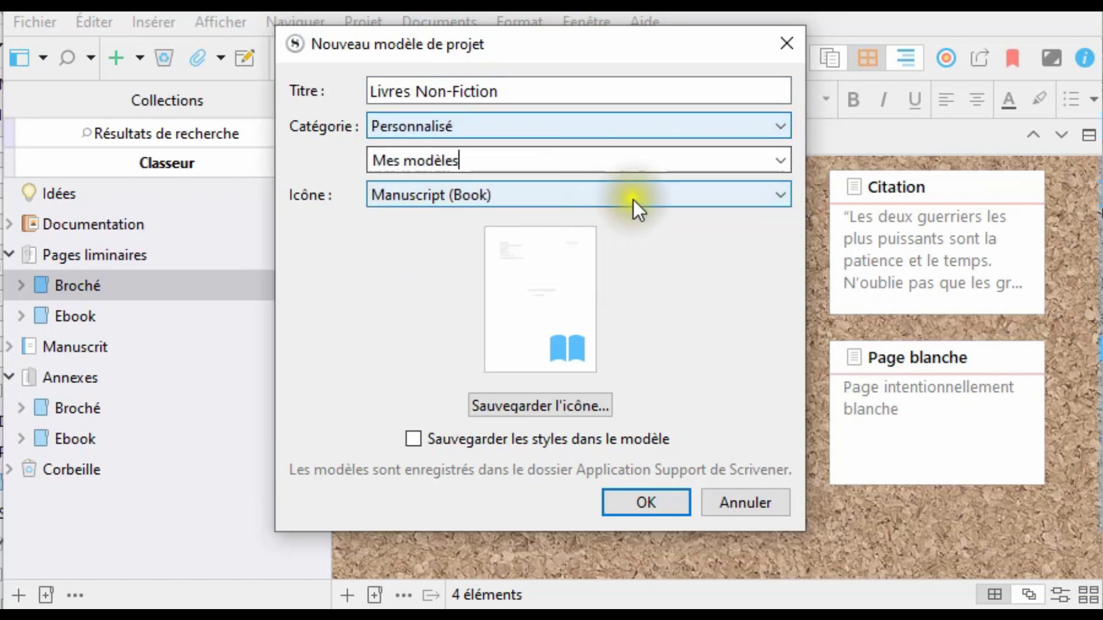
click(747, 194)
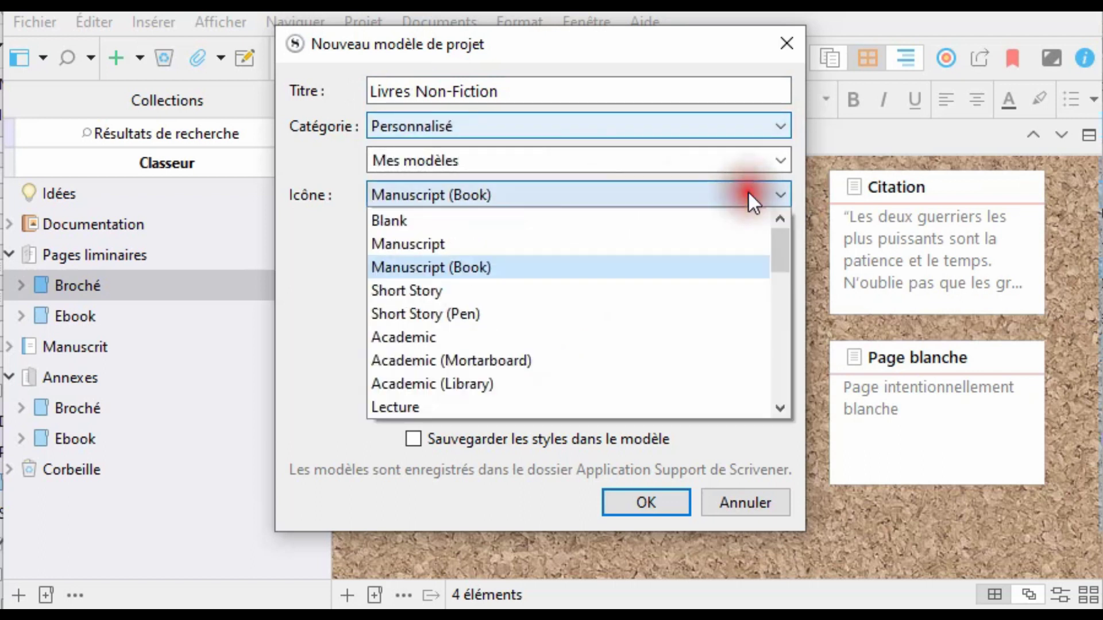
click(512, 386)
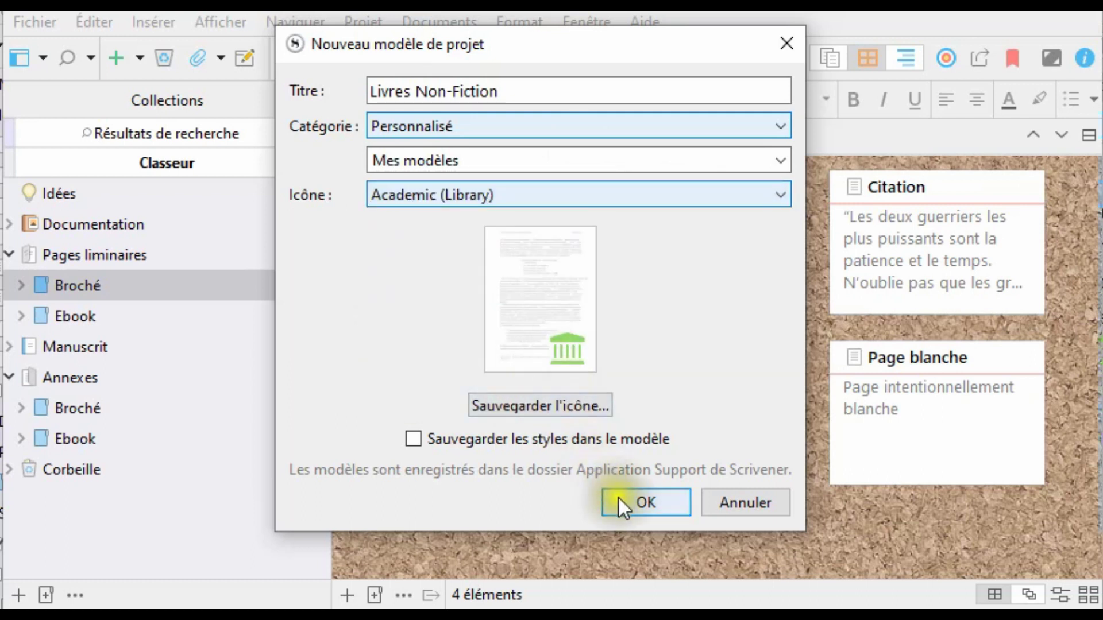
click(638, 505)
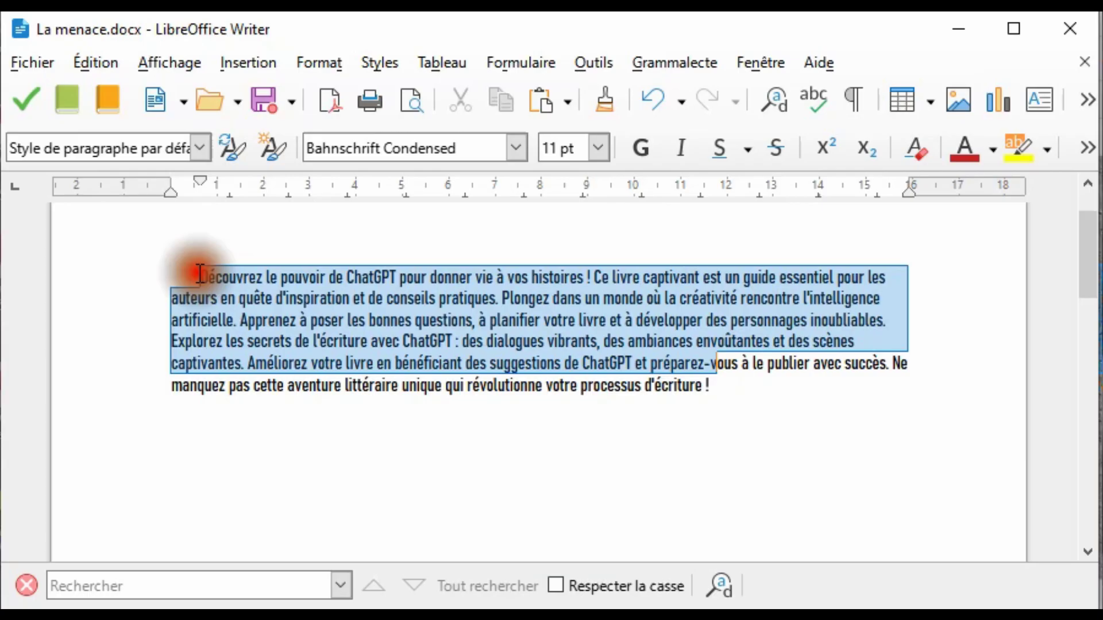
- Copy the entire text of La menace.docx in LibreOffice Writer
key(ctrl+a)
key(ctrl+c)
right_click(706, 339)
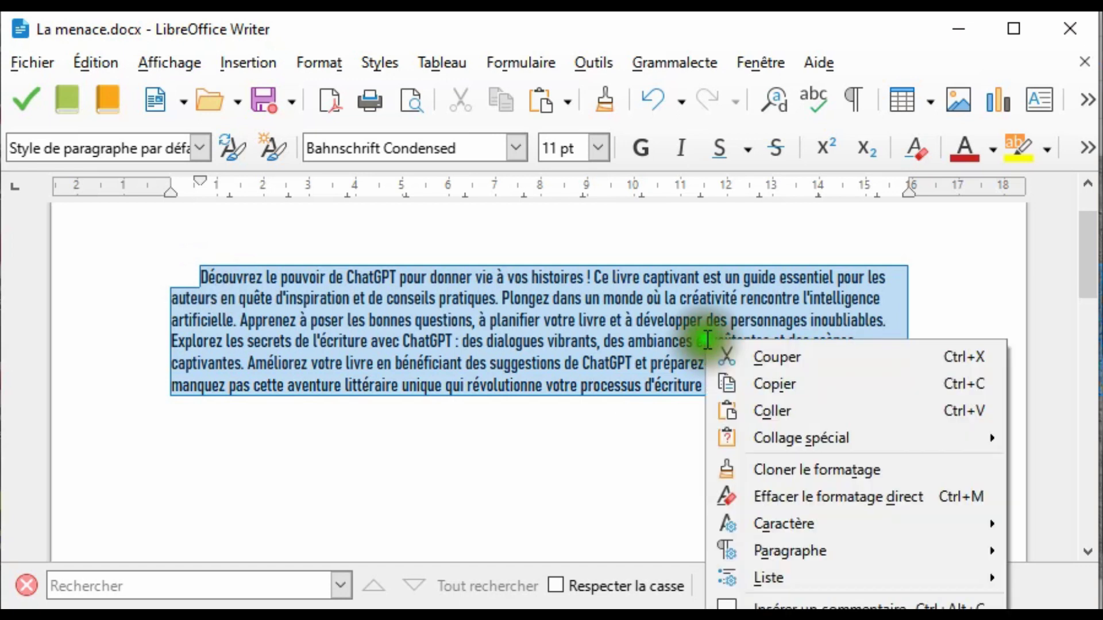
click(776, 386)
- Return to Scrivener and paste the copied text with its original formatting after "c'est moche!" in the Deuxième document
click(942, 23)
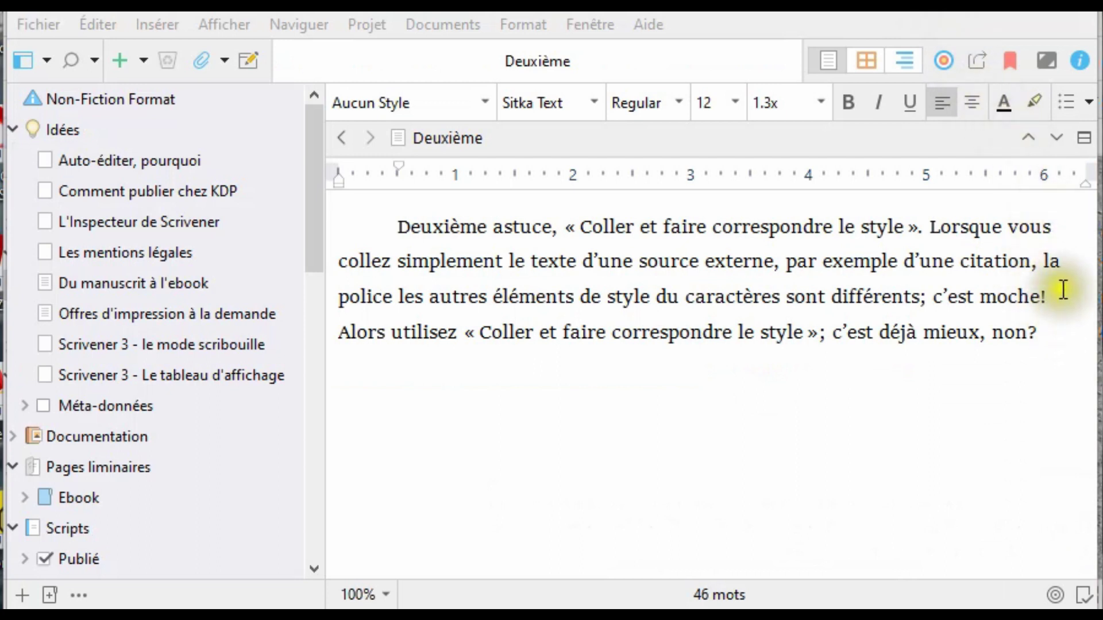
click(1062, 297)
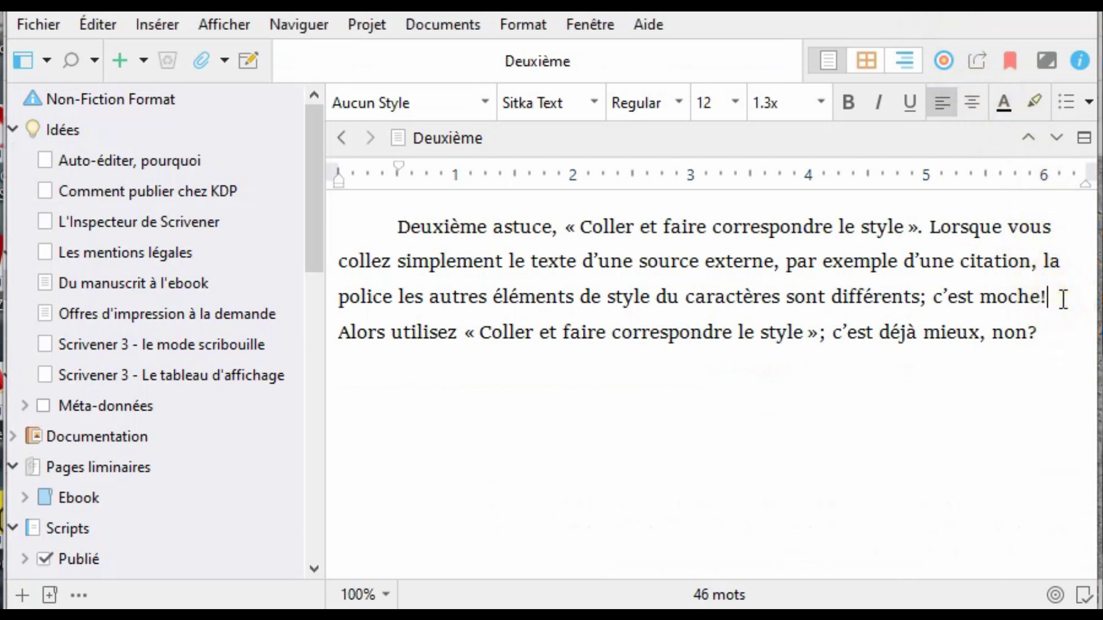
key(ctrl+v)
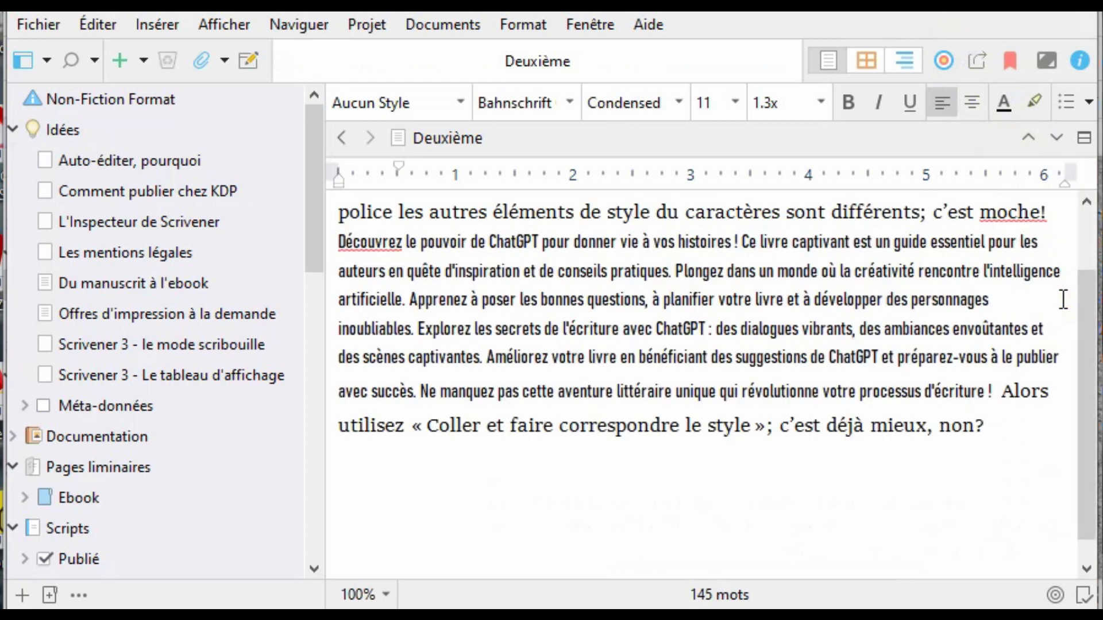
- Paste the copied text again at the end of the Deuxième document, matching the document's style
click(997, 431)
scroll(394, 545, up, 2)
right_click(396, 539)
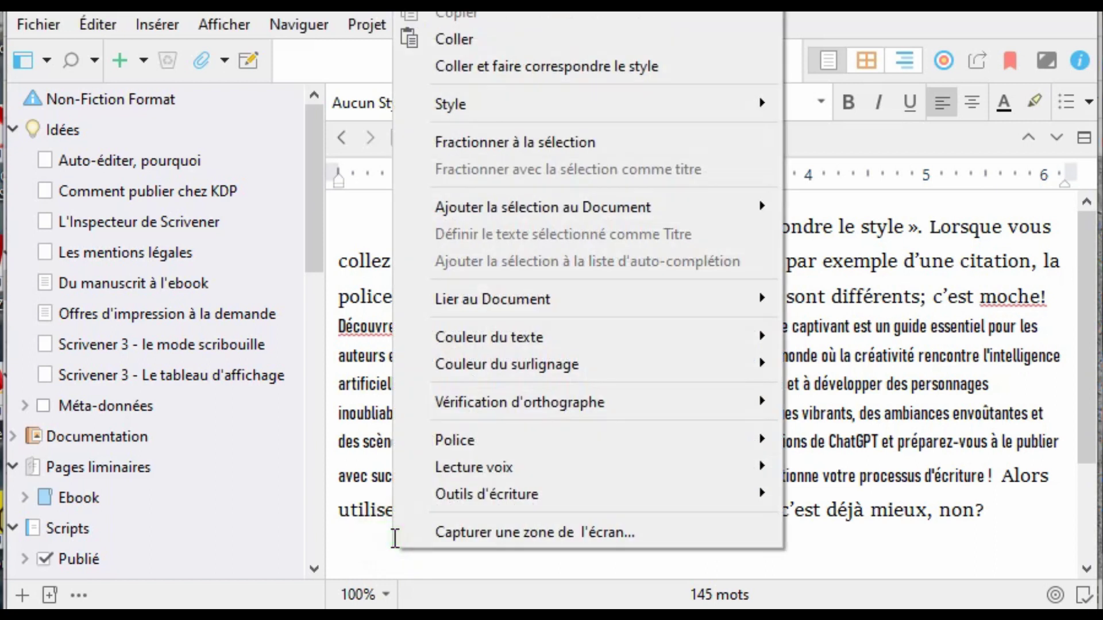
click(631, 68)
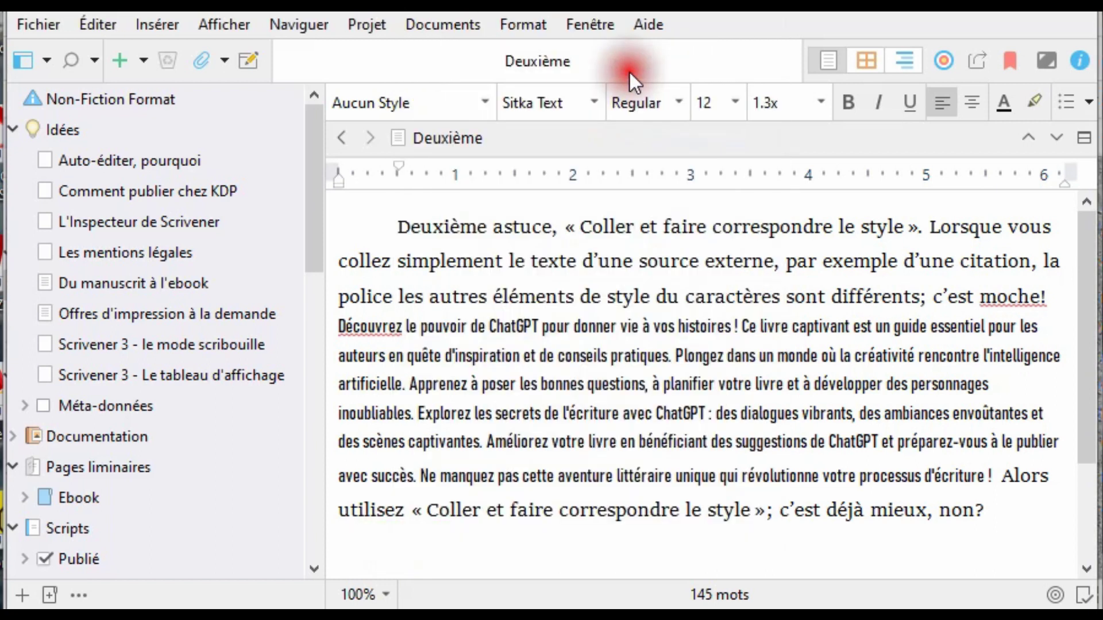
drag(1083, 313, 1082, 426)
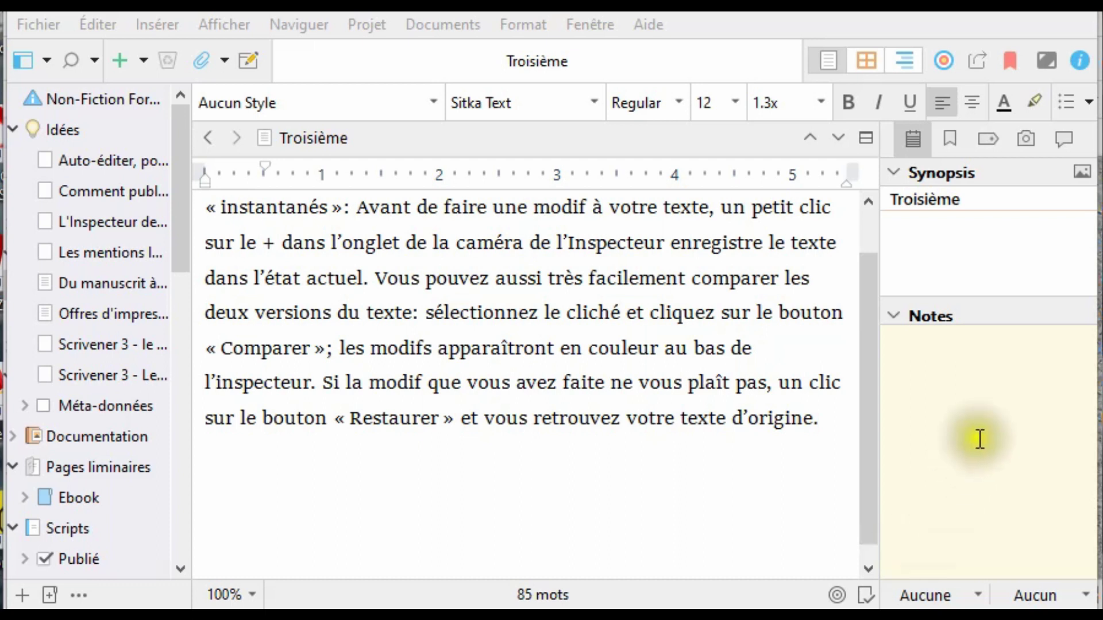
- Take a snapshot of the Troisième document and paste the copied text after "dans l'état actuel."
click(1028, 137)
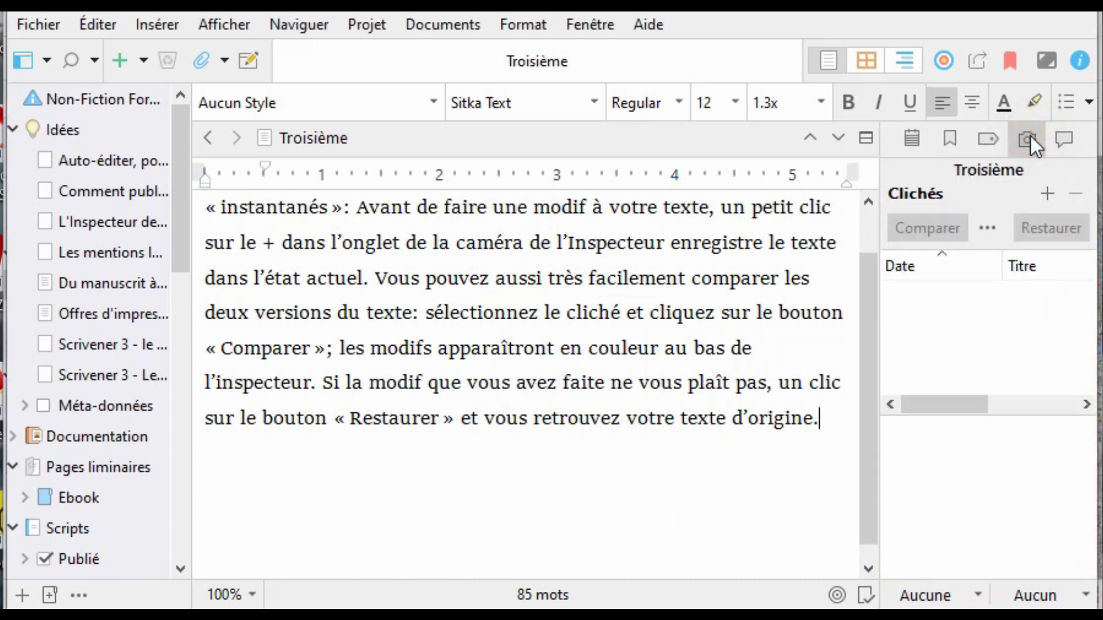
click(1046, 194)
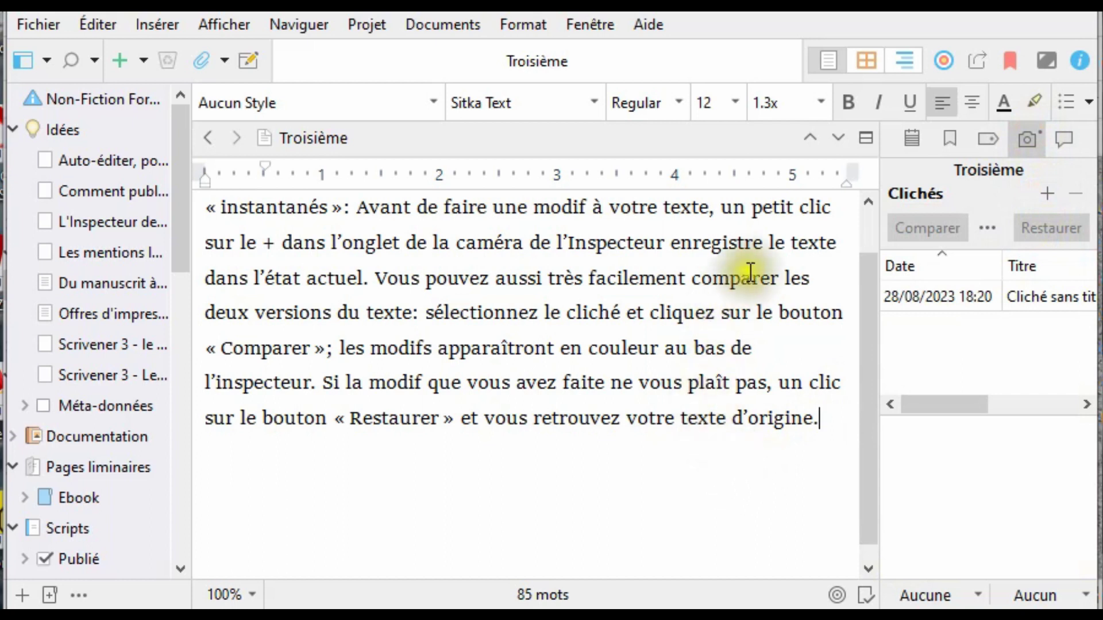
click(375, 277)
right_click(374, 276)
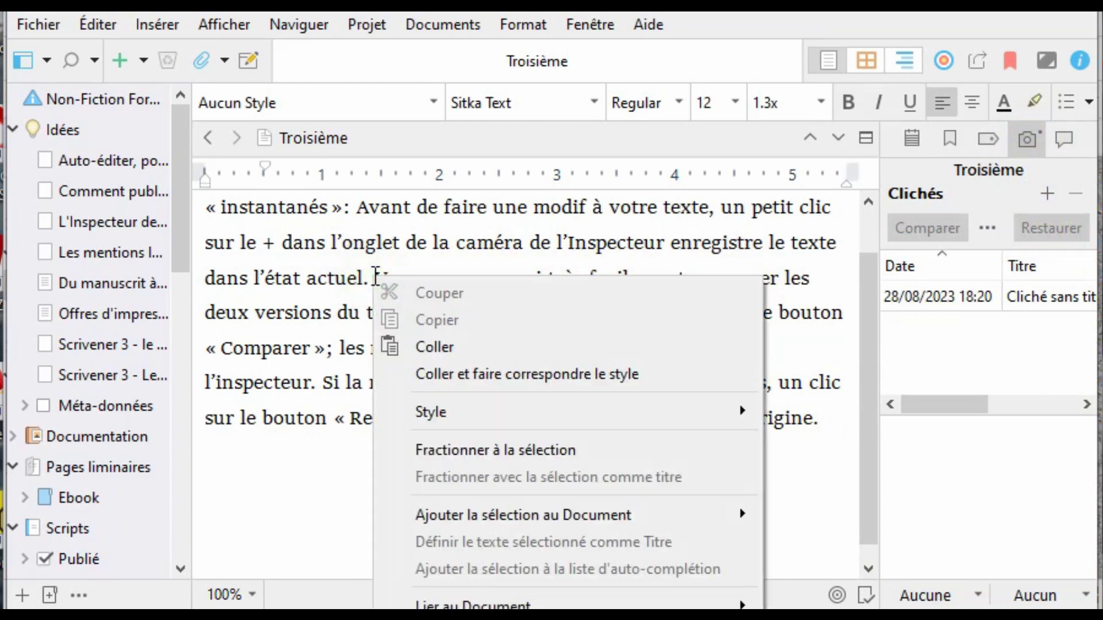
click(434, 347)
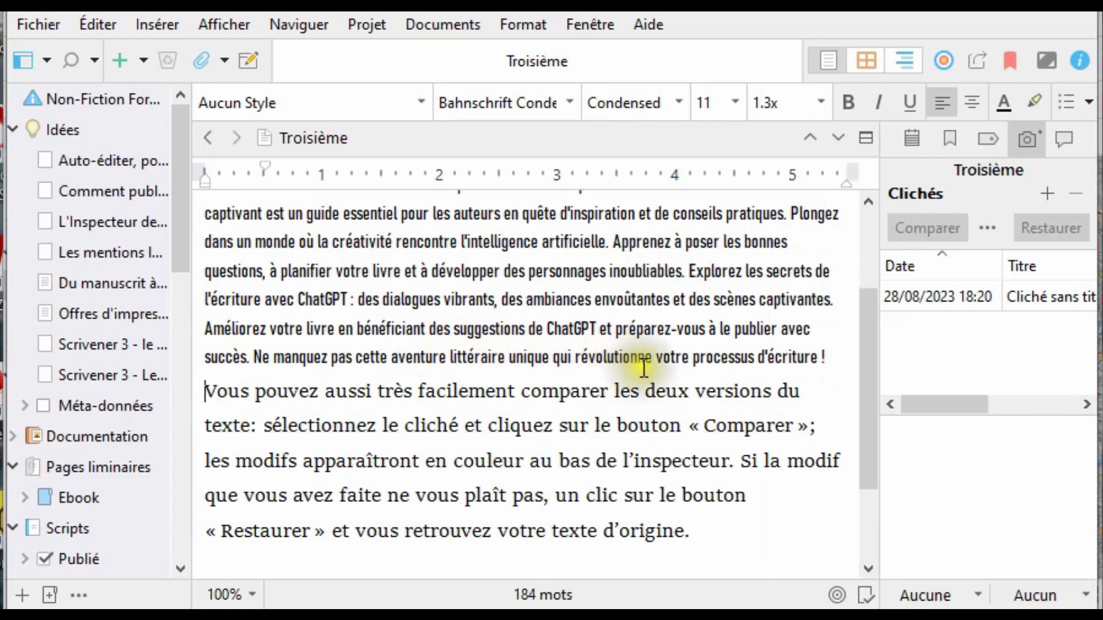
- Compare the snapshot with the current Troisième text and restore it, agreeing to snapshot the current version first
click(1056, 296)
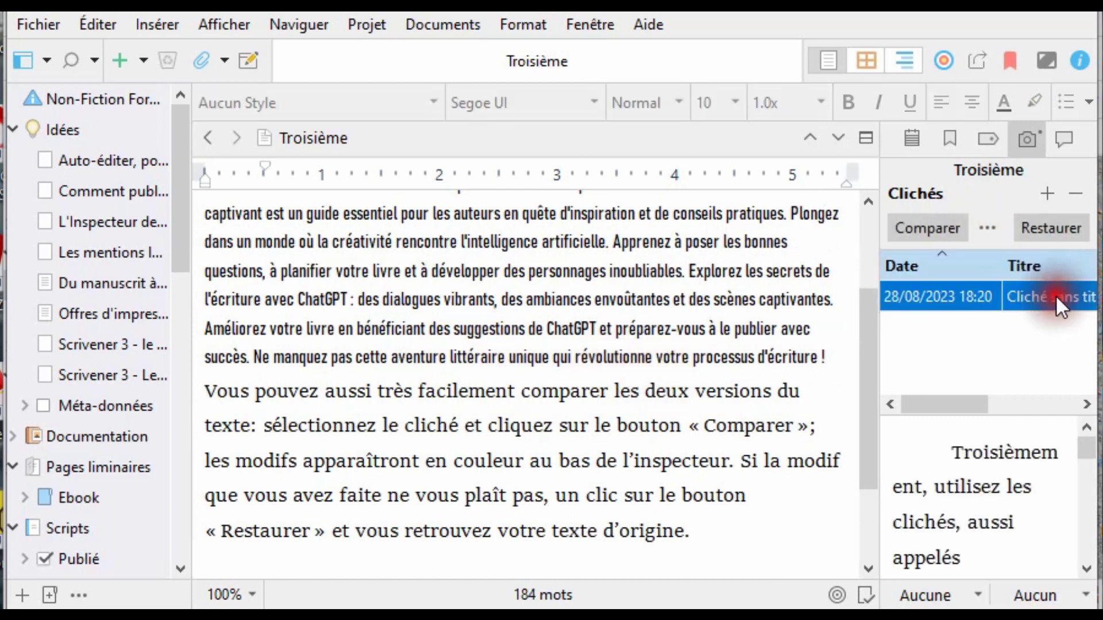
click(937, 227)
drag(1084, 444, 1084, 477)
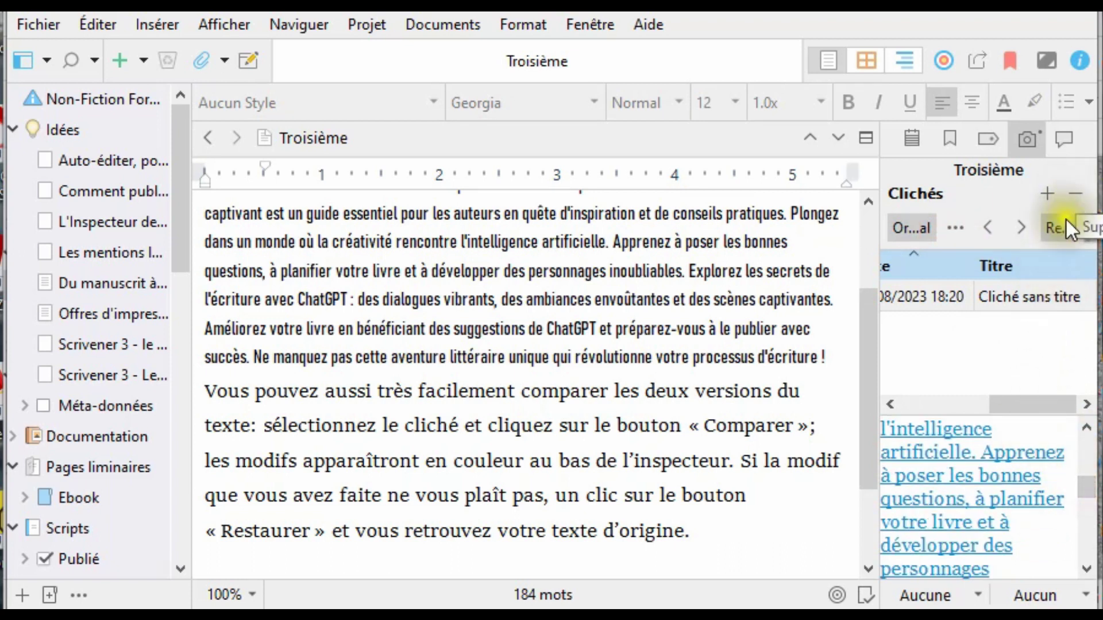
click(1064, 227)
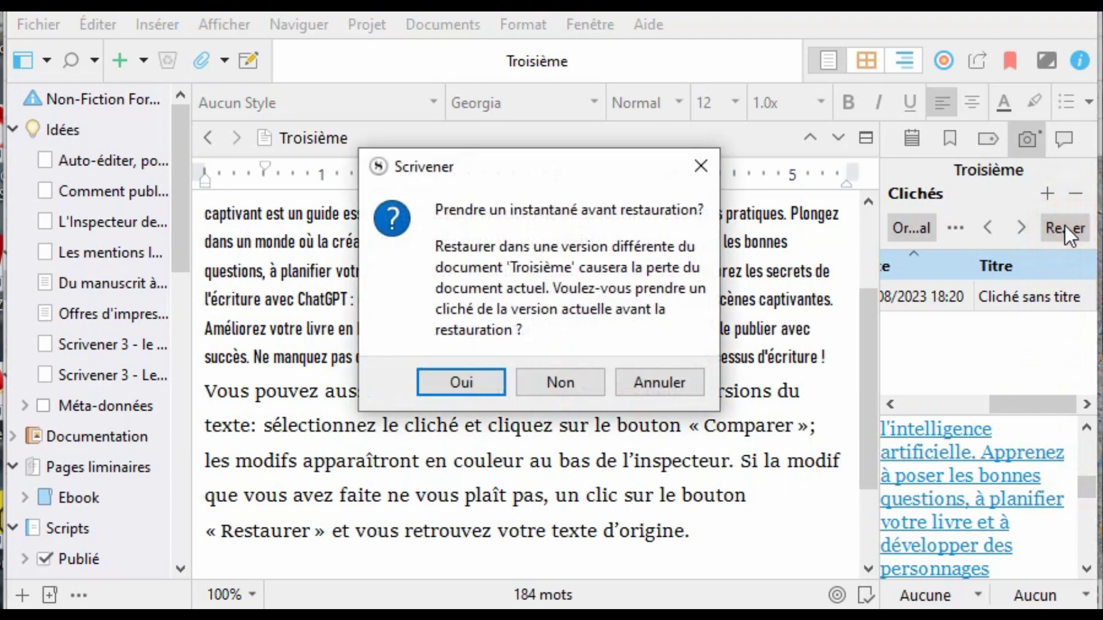
click(481, 380)
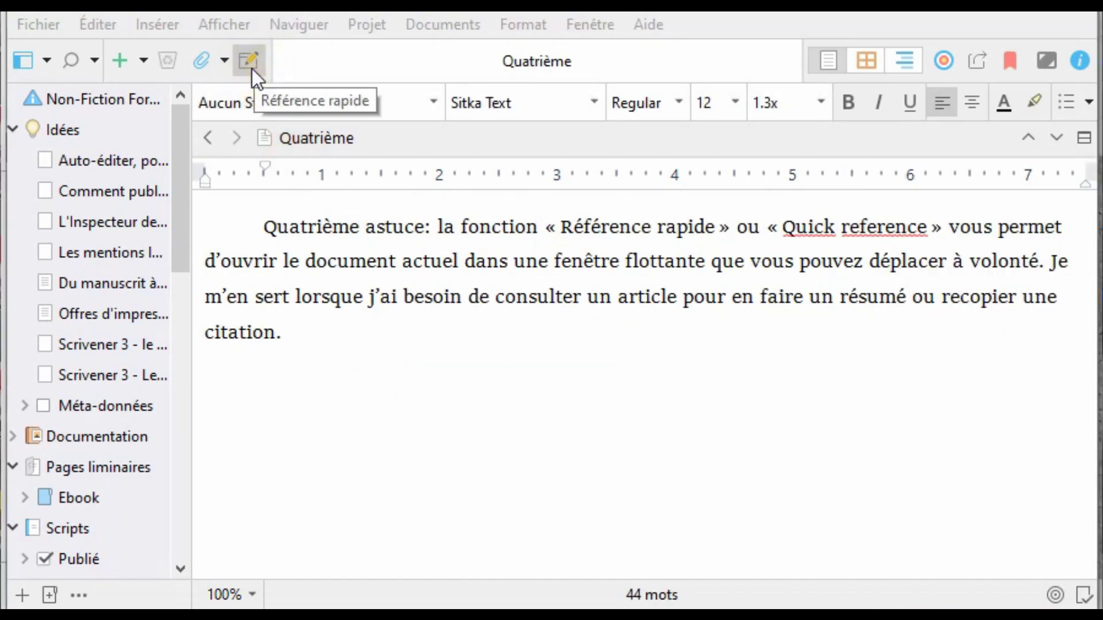
- Open the Quatrième document in a floating quick reference window and move it over livre-pratique.odt in LibreOffice Writer
click(252, 68)
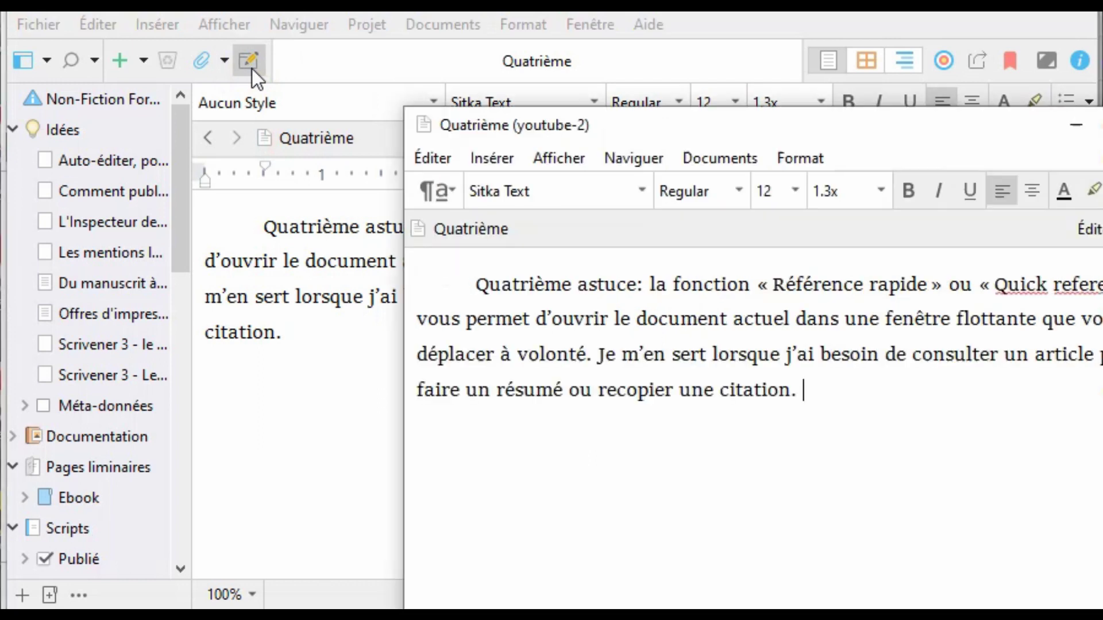
drag(715, 116, 623, 64)
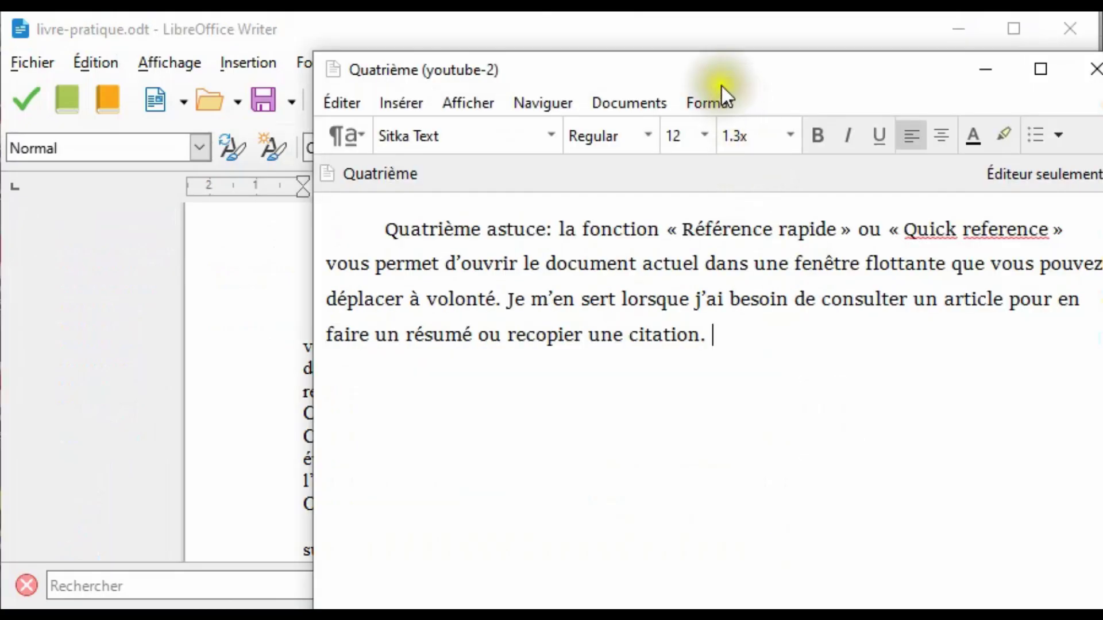
drag(726, 65, 1090, 74)
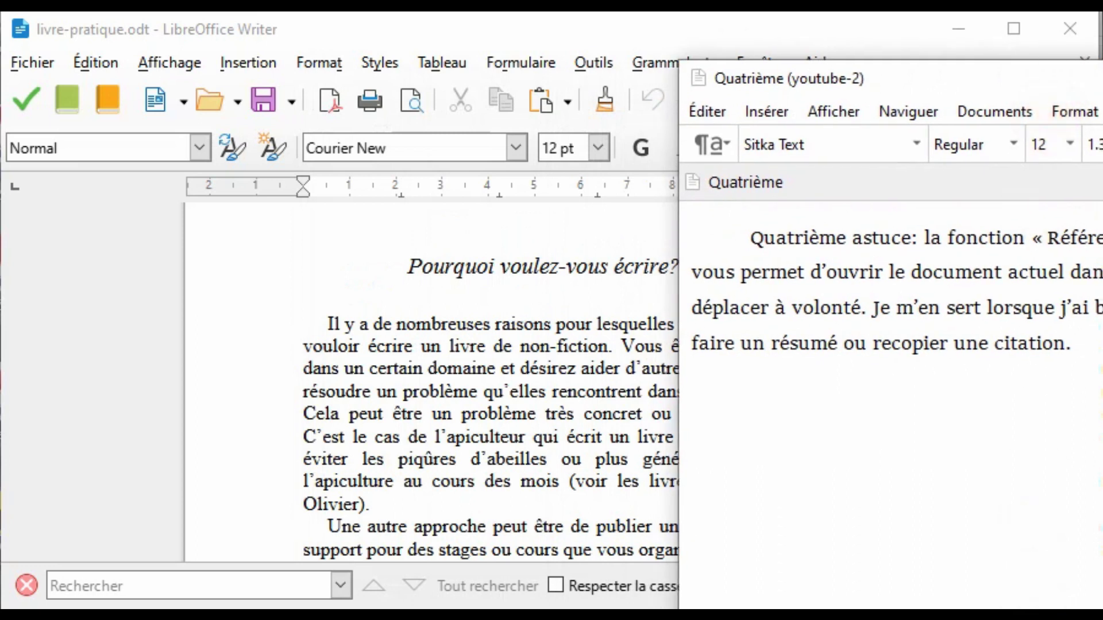
drag(1094, 86, 427, 29)
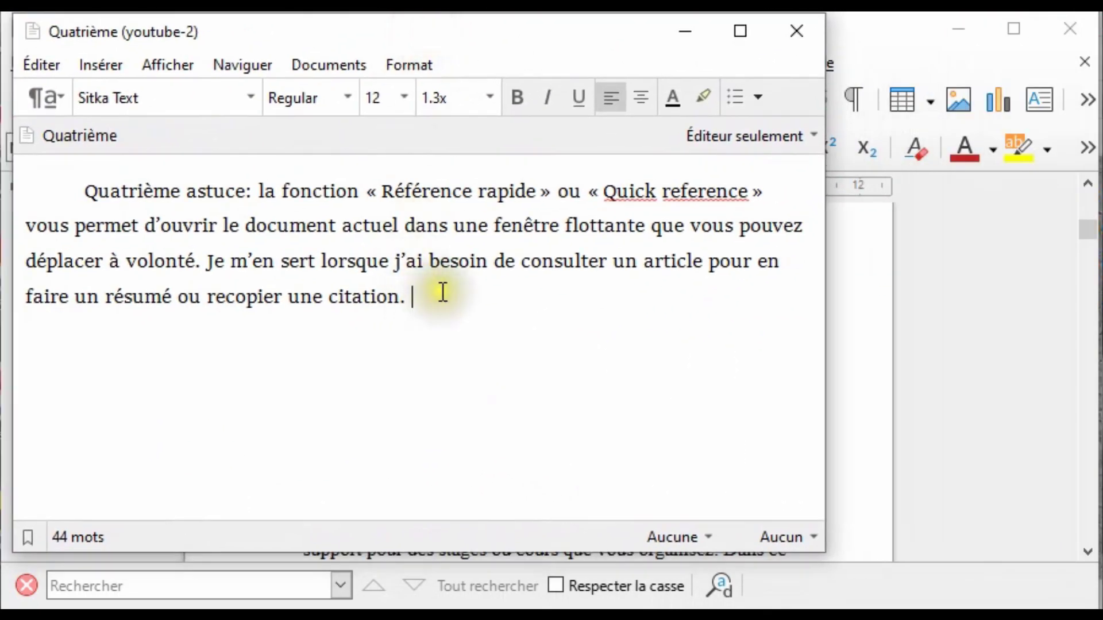
- Append "Tout ce qui est écrit dans l'éditeur de référence rapide est aussi transcrit dans le texte d'origine." to the text and close the window
text(Tout ce qui est écrit dans le)
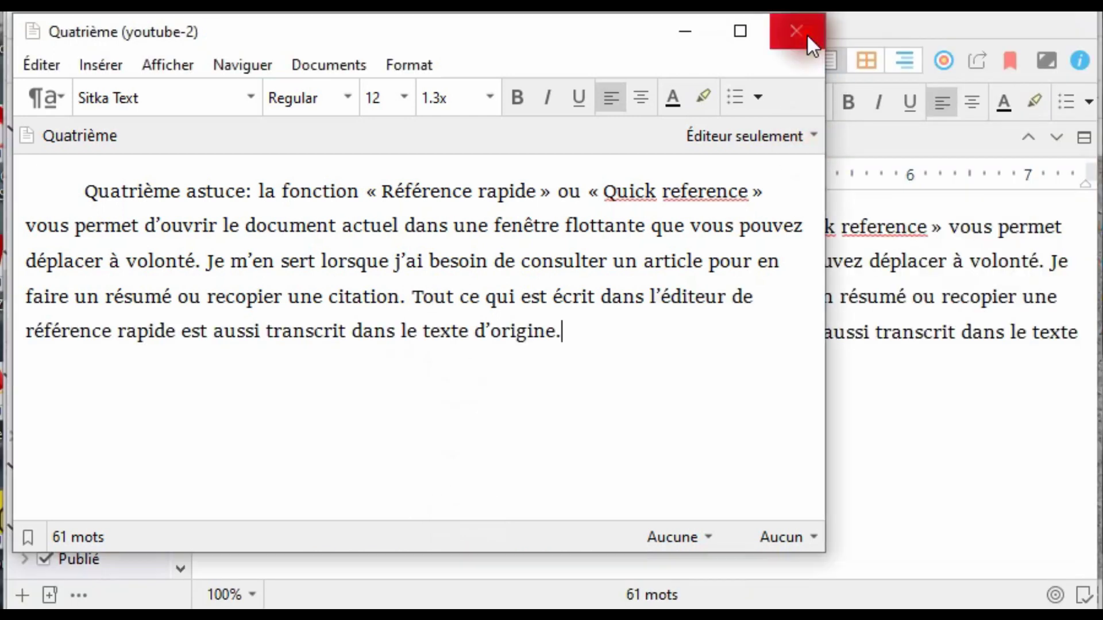
click(801, 34)
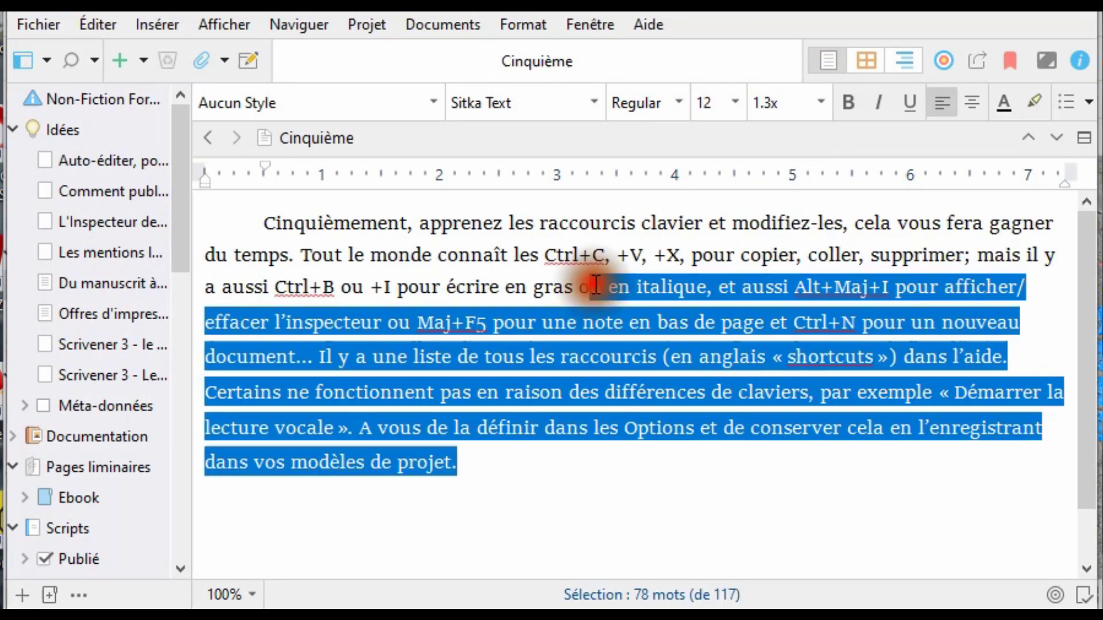
- Cut the Cinquième text from "+V, +X" through the end and paste it back in the same place
drag(581, 278, 617, 257)
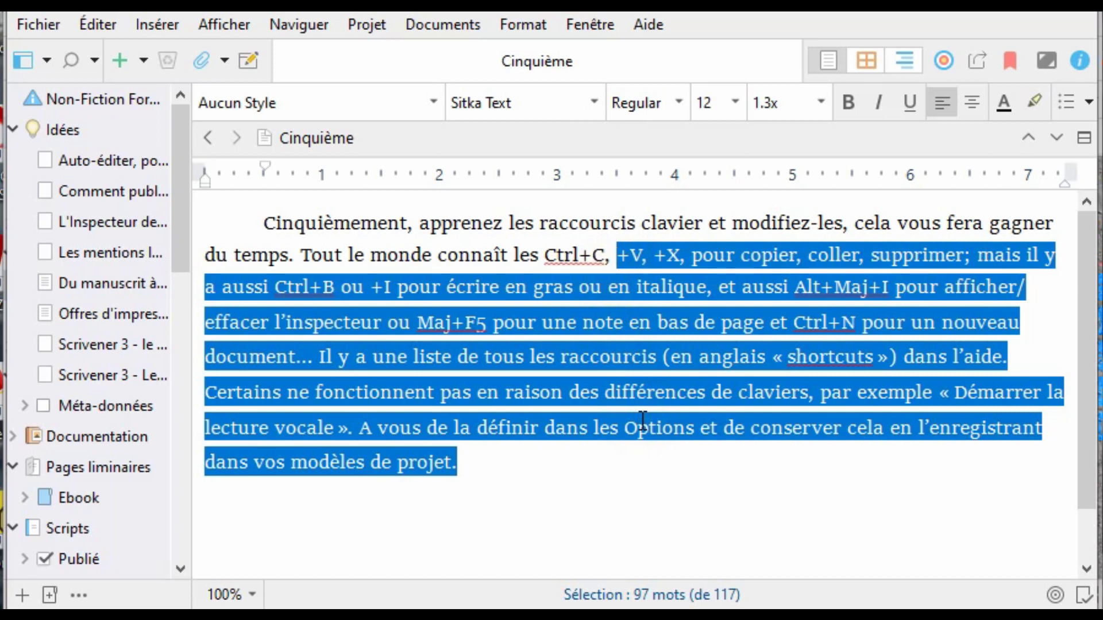
key(ctrl+x)
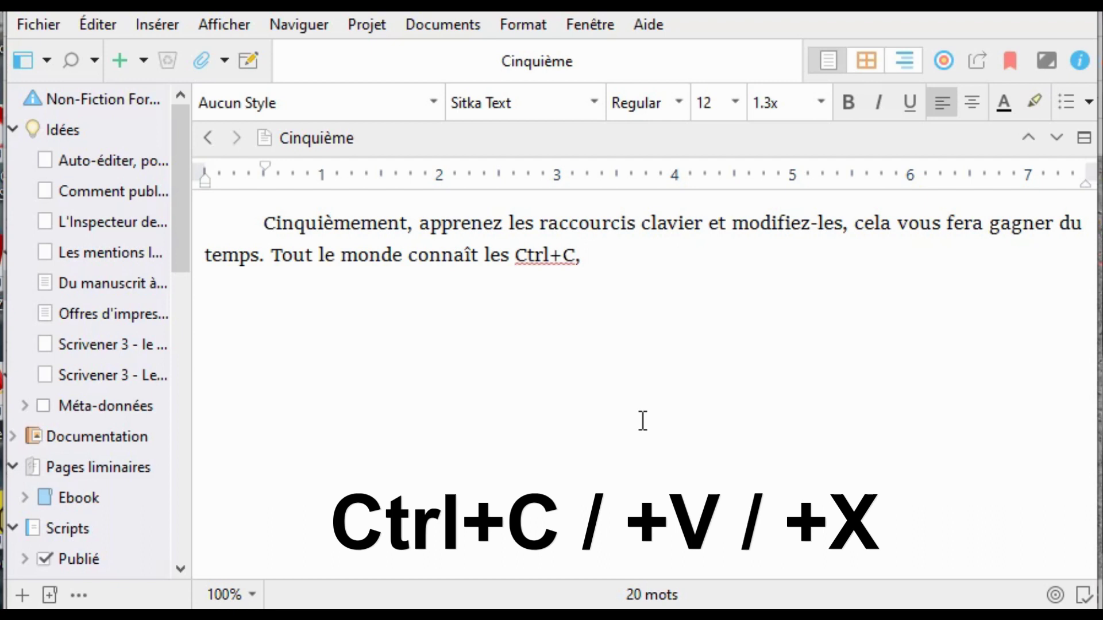
key(ctrl+v)
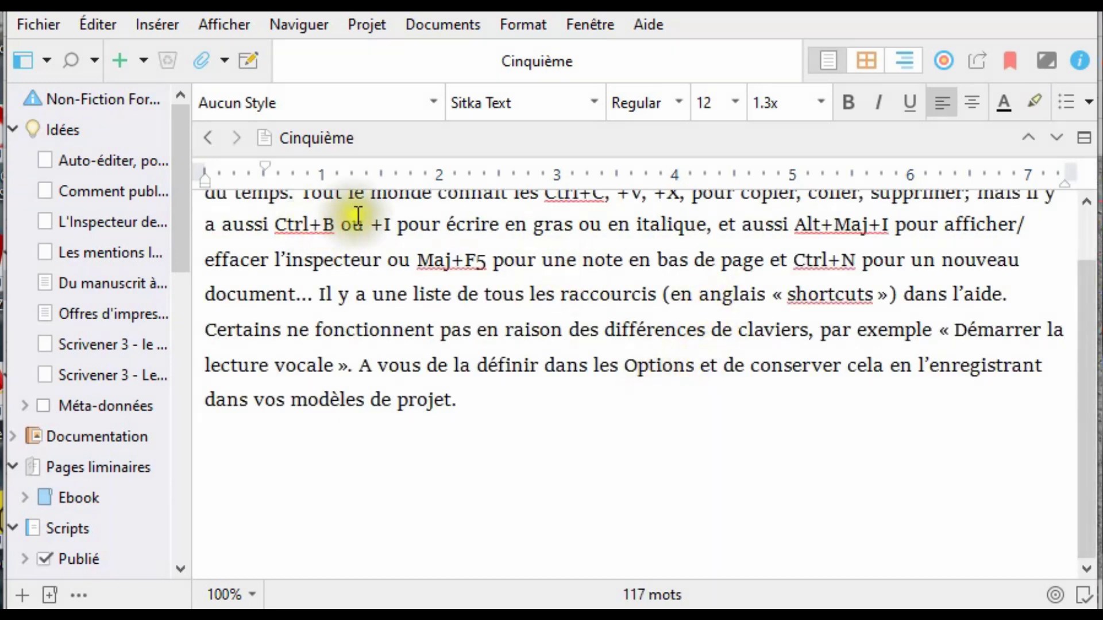
- Make "écrire en gras" bold and the word "italique" italic in the Cinquième text
drag(448, 225, 578, 225)
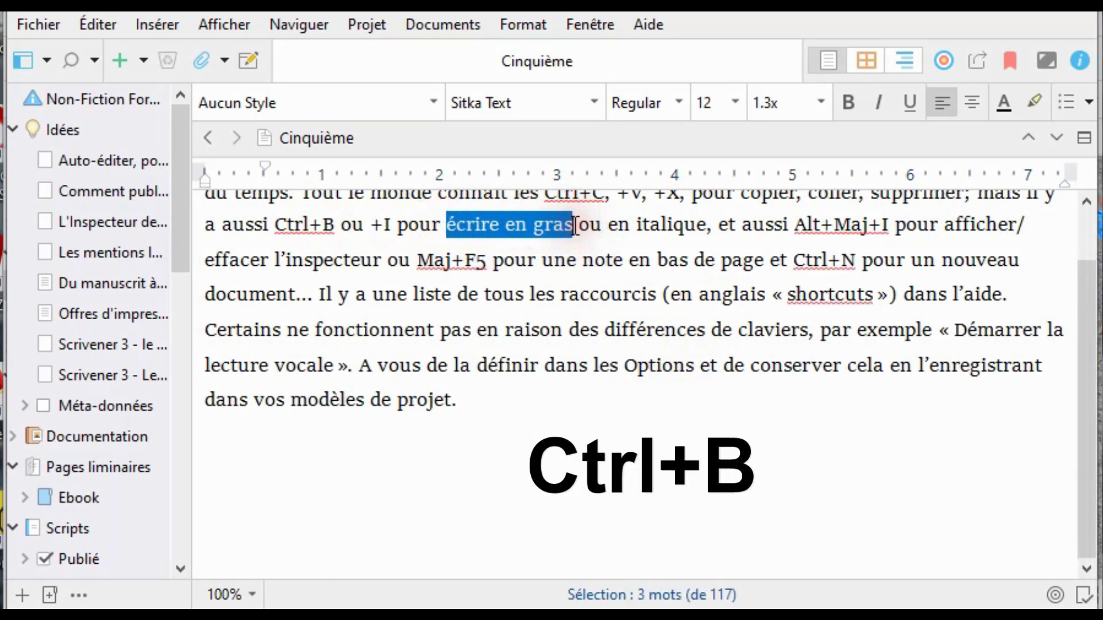
key(ctrl+b)
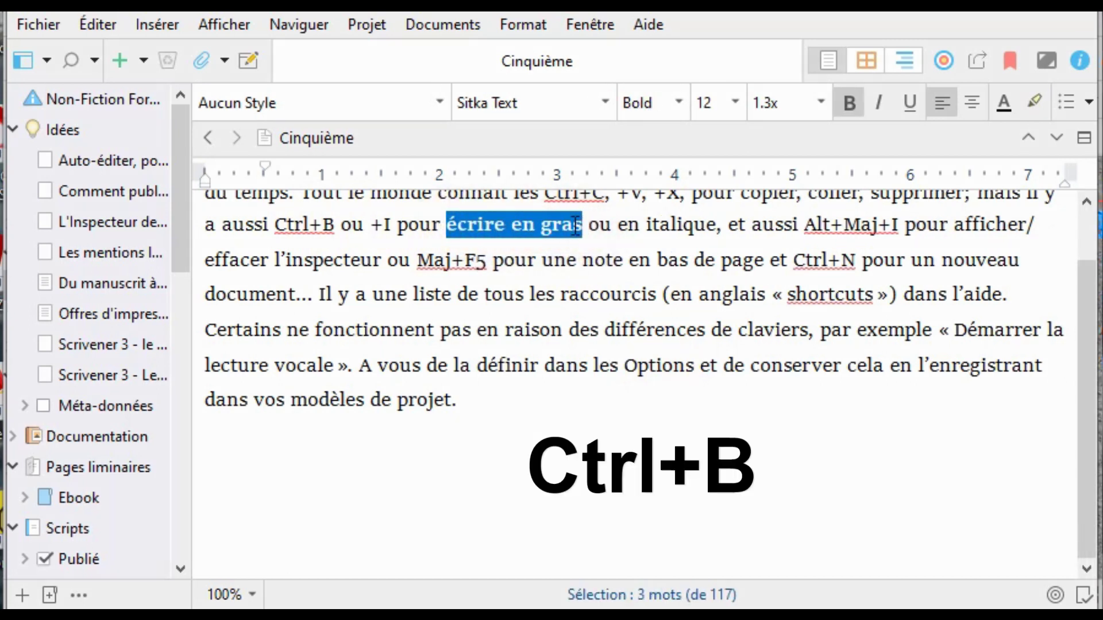
click(655, 225)
double_click(655, 226)
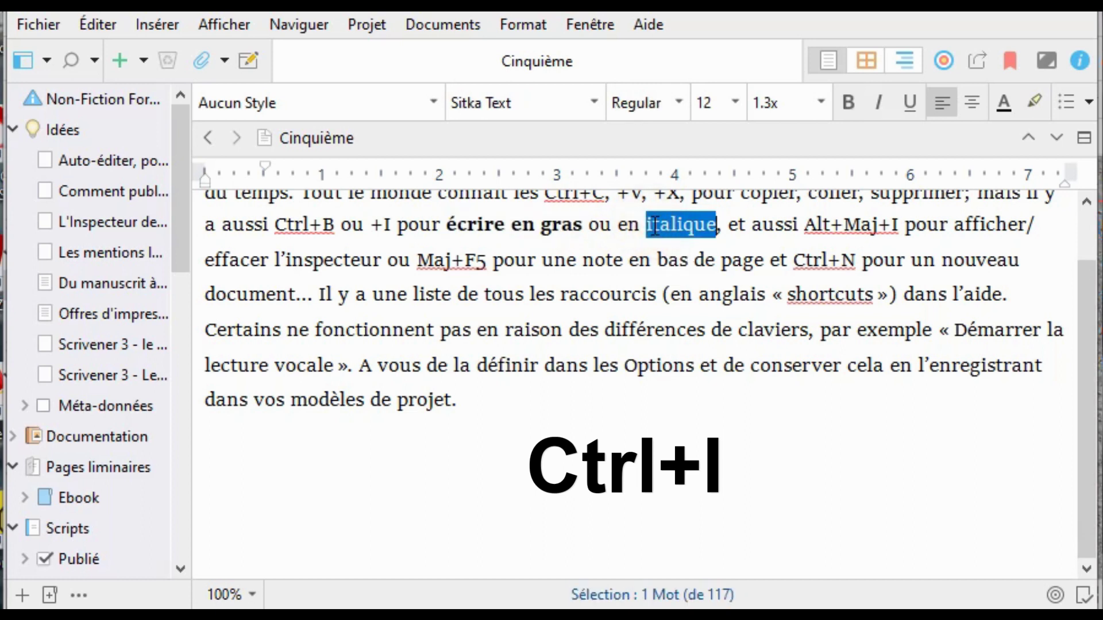
key(ctrl+i)
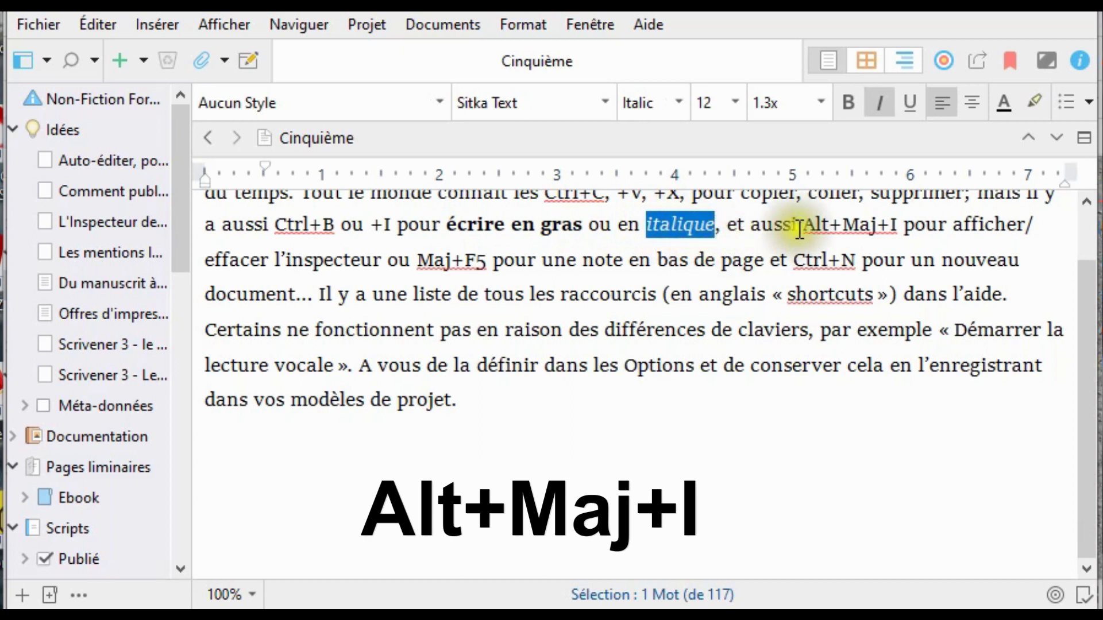
- Show the inspector for the Cinquième document and switch it to the comments view
key(alt)
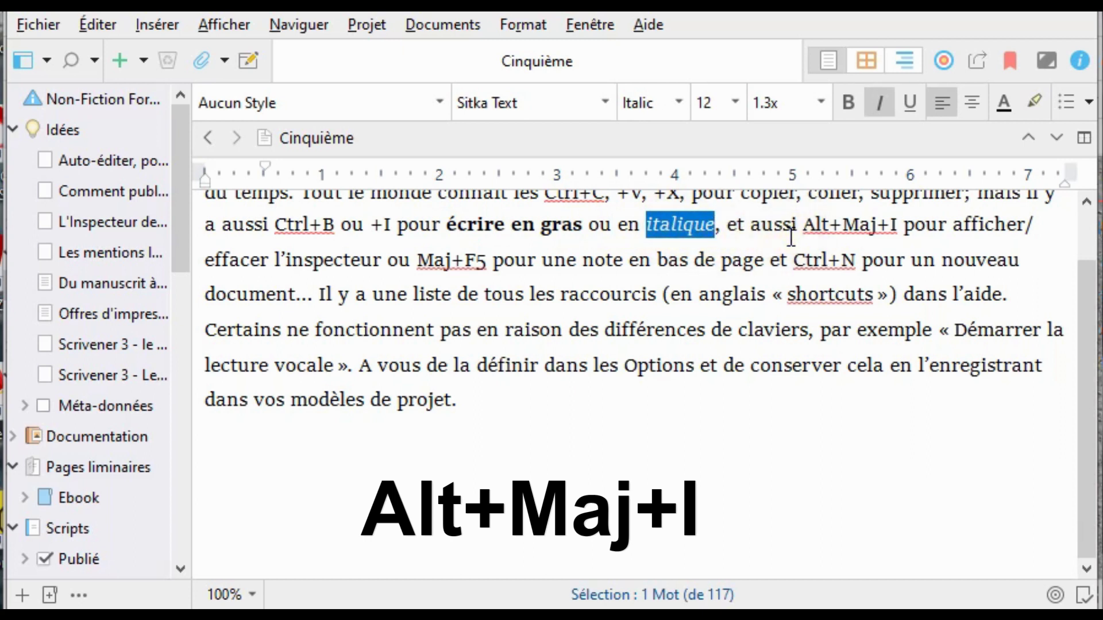
key(alt+shift+i)
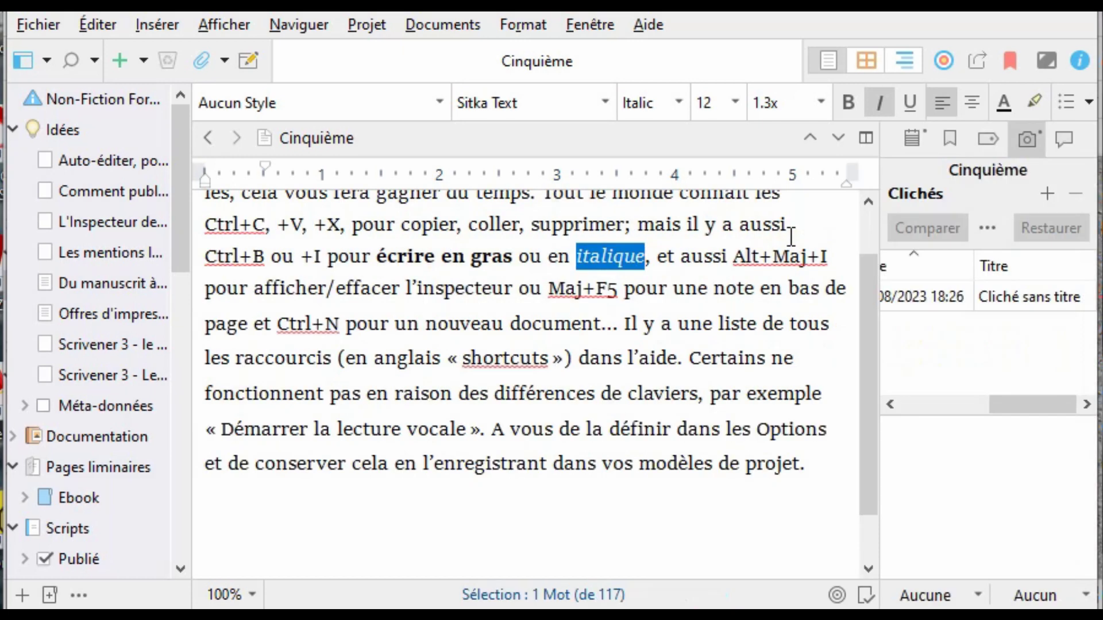
click(1062, 138)
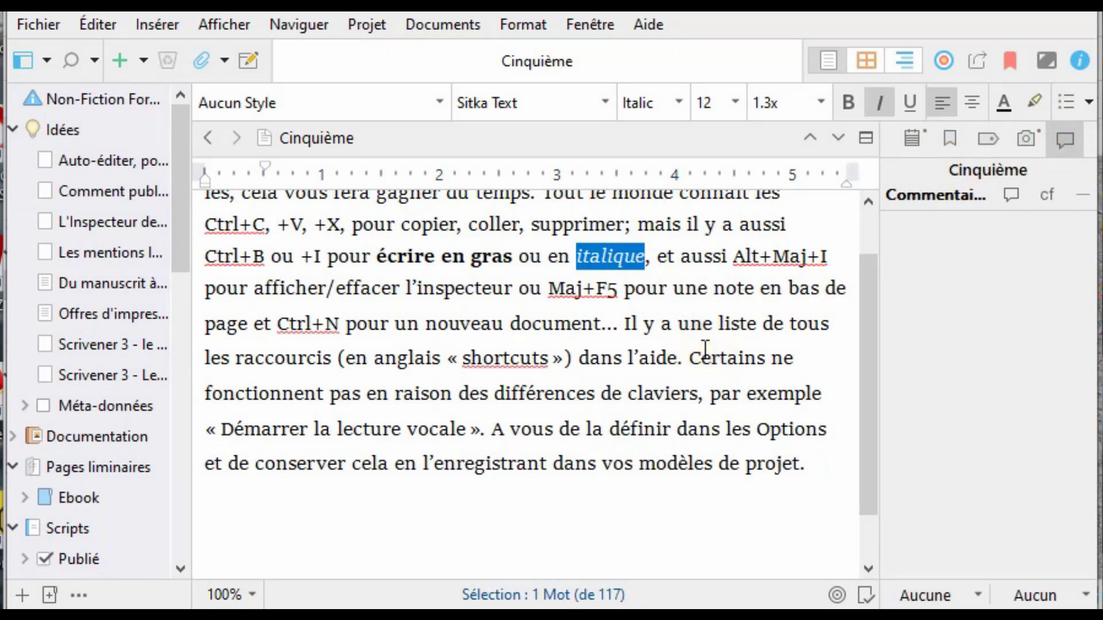
- Open the help list of all keyboard shortcuts
click(649, 26)
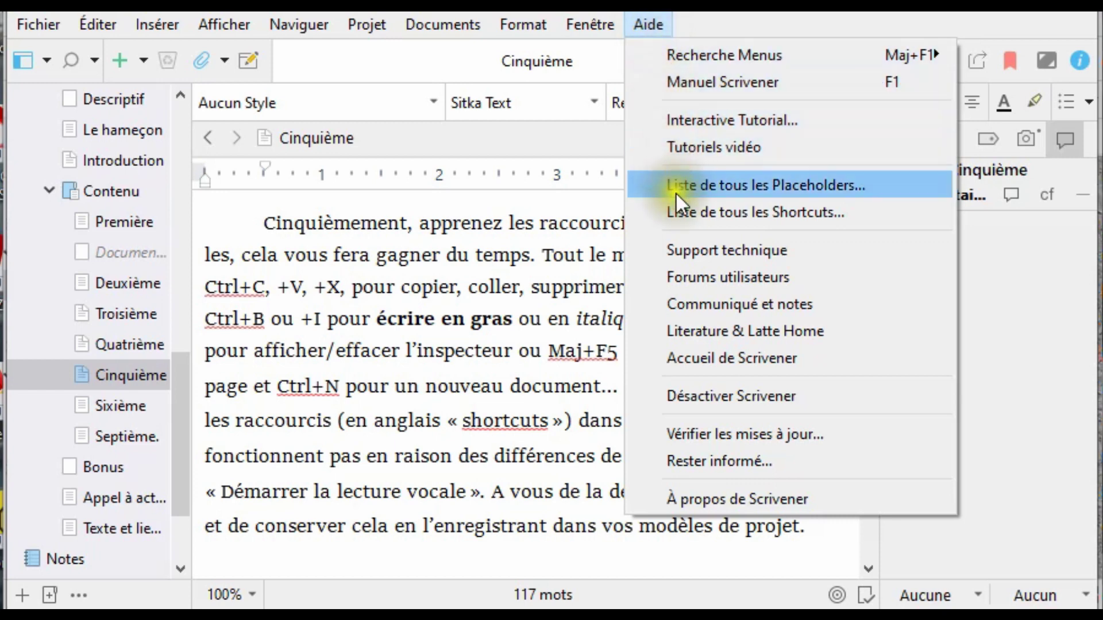
click(679, 212)
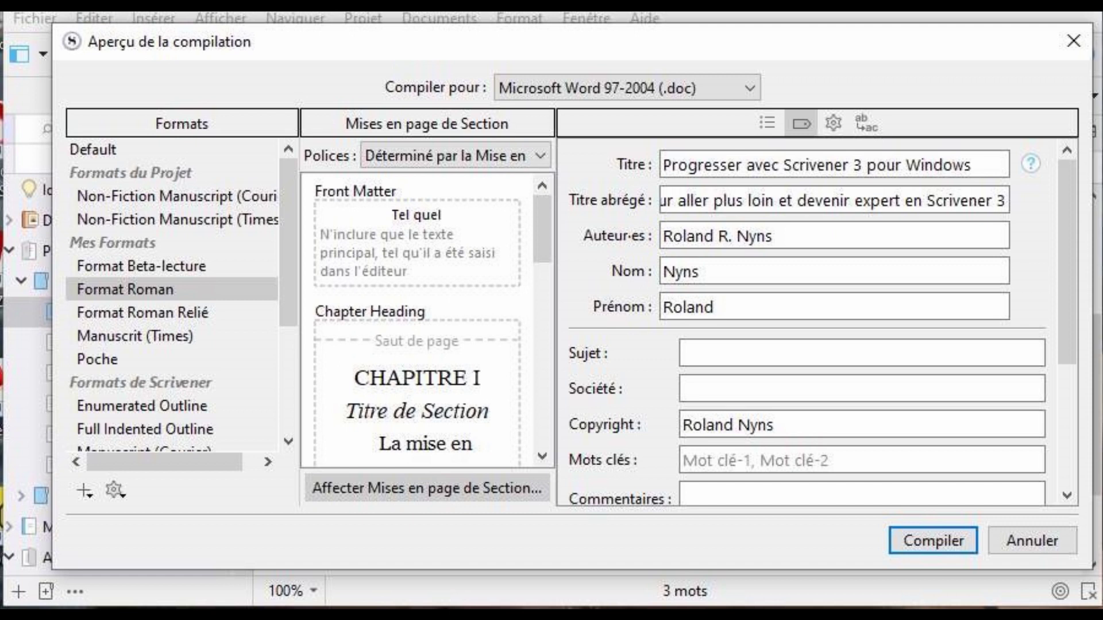
- Close the compile overview to view the placeholders on Page de garde, and reopen it to examine the title and author metadata
key(Escape)
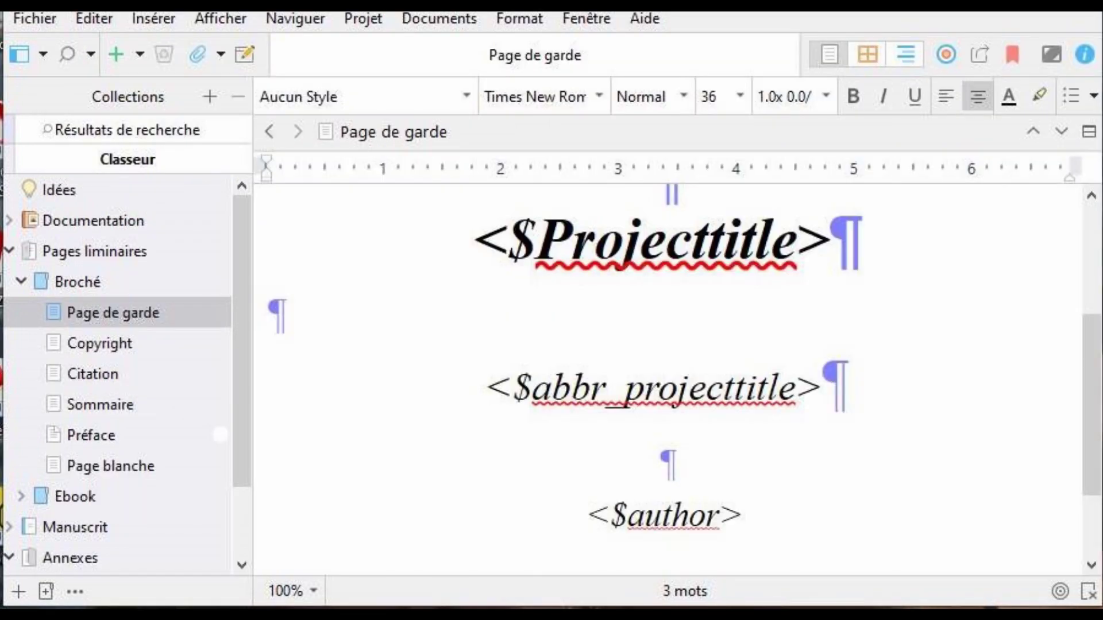
key(ctrl+shift+b)
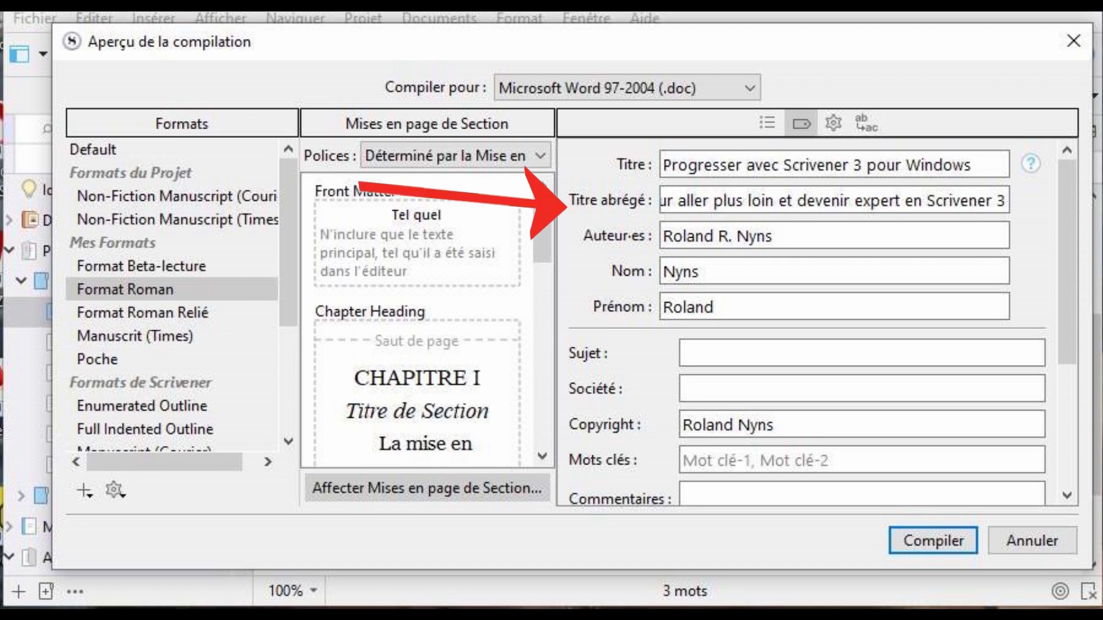